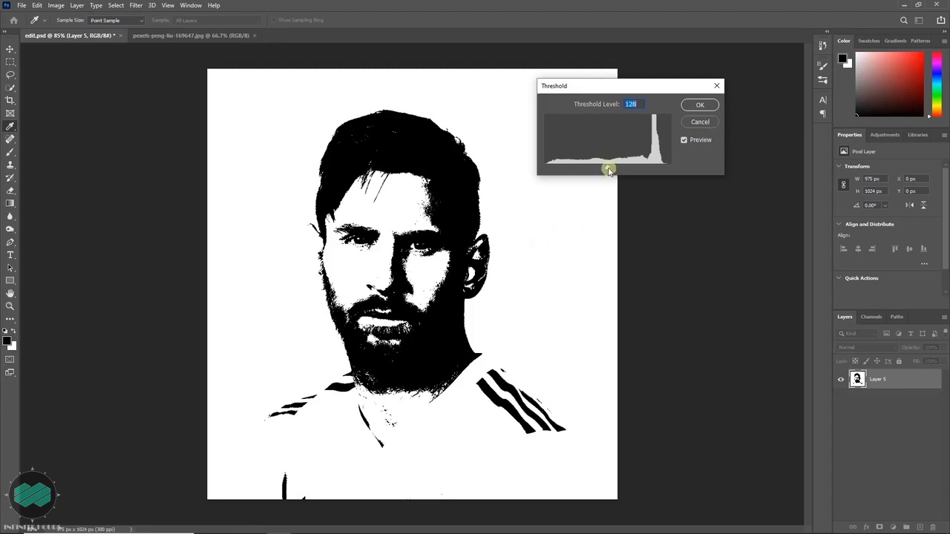
Lower the Threshold level to 85 and apply it to the portrait
drag(607, 170, 586, 170)
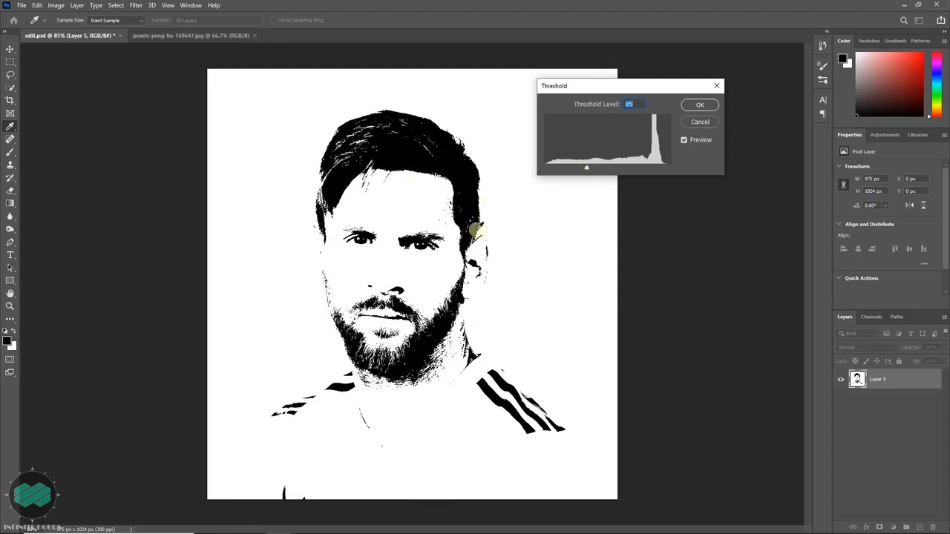
click(702, 105)
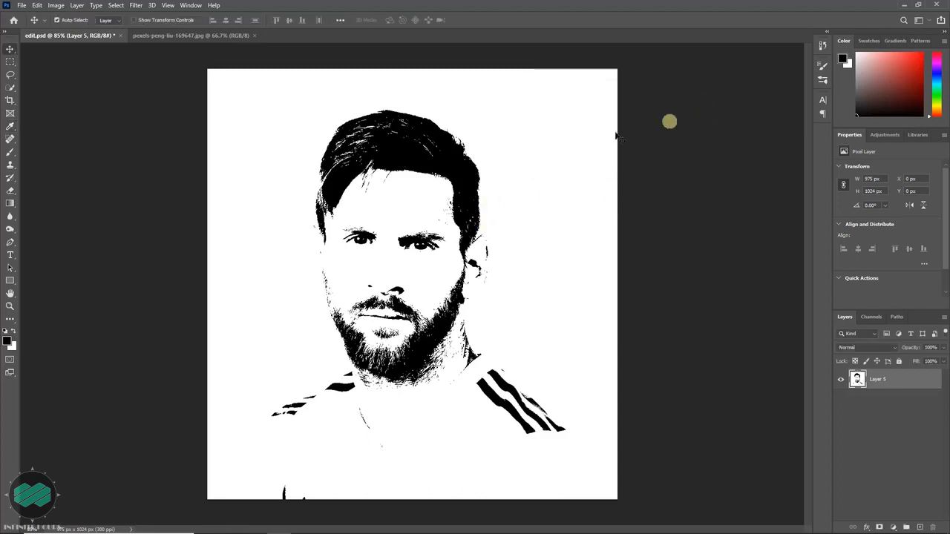
Select the portrait's sampled tones with Color Range at fuzziness 40, then add empty Layer 6
click(116, 5)
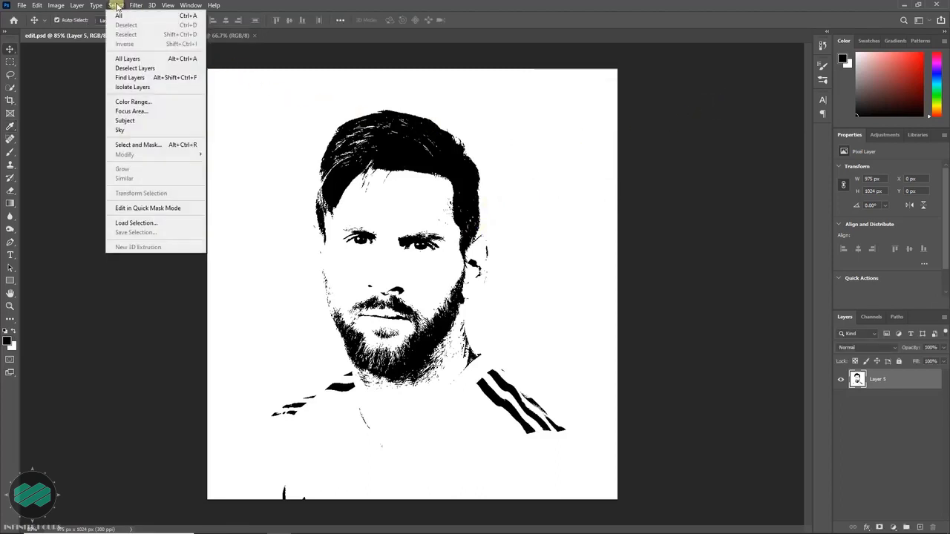
click(180, 102)
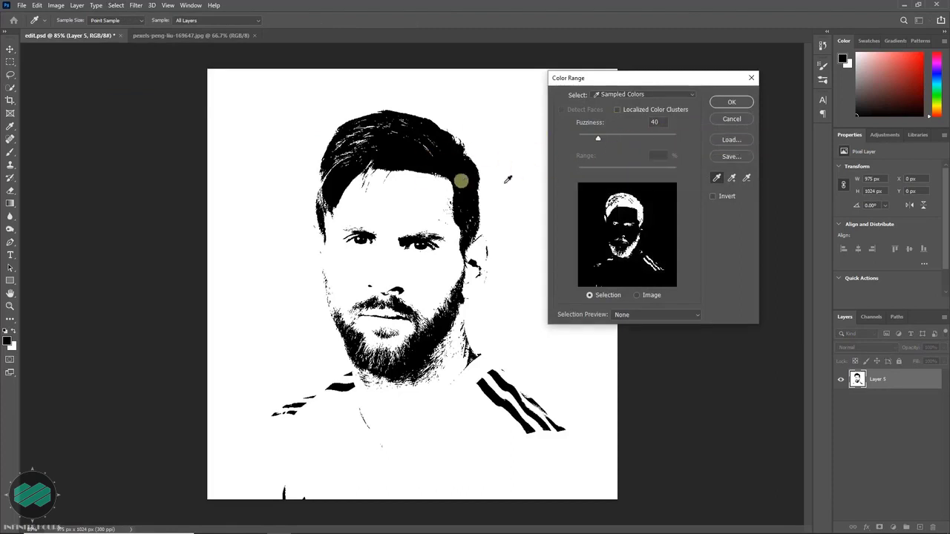
click(735, 104)
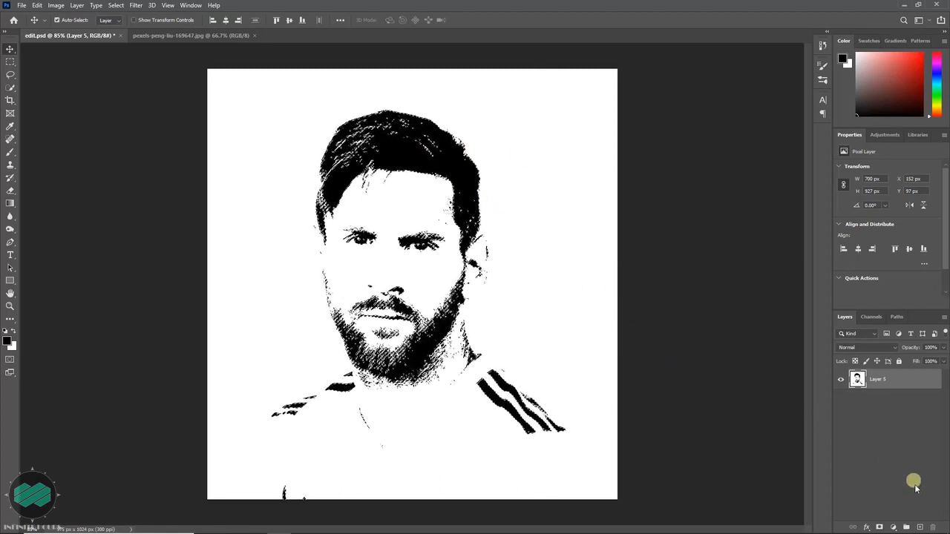
click(921, 527)
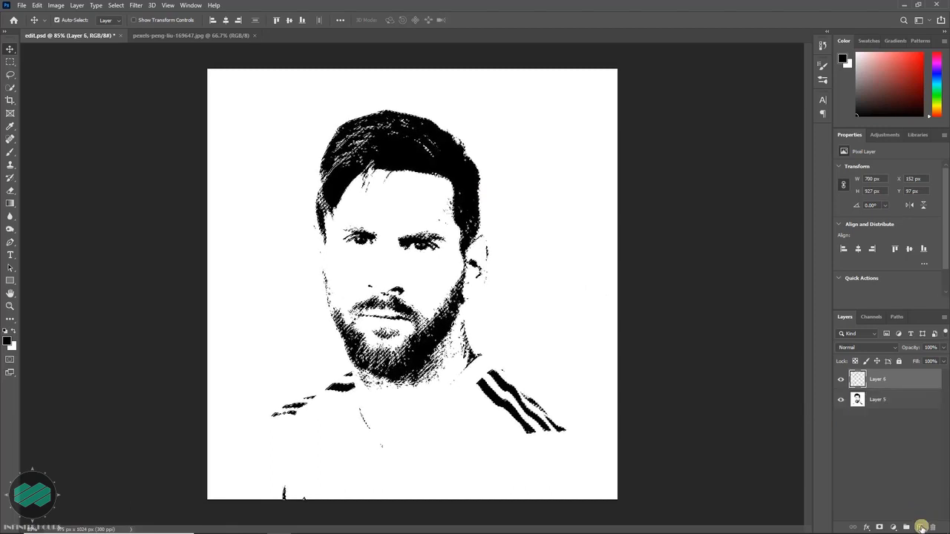
Hide Layer 5, set black as the foreground colour, and check Layer 6's black portrait
click(840, 402)
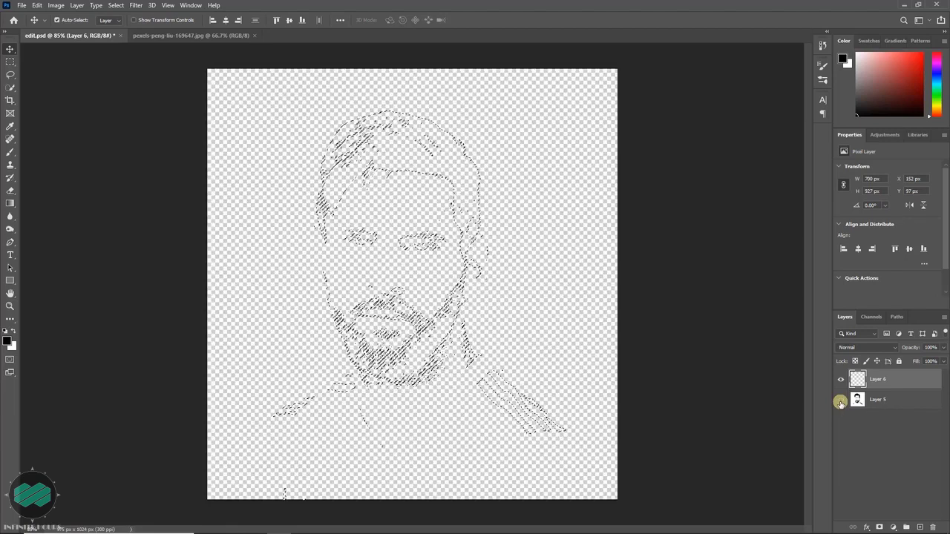
click(8, 343)
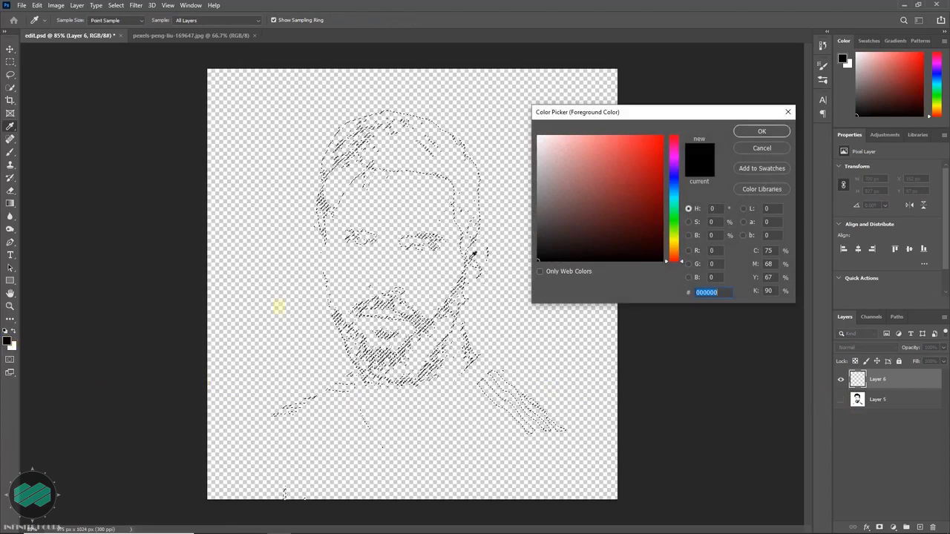
click(774, 137)
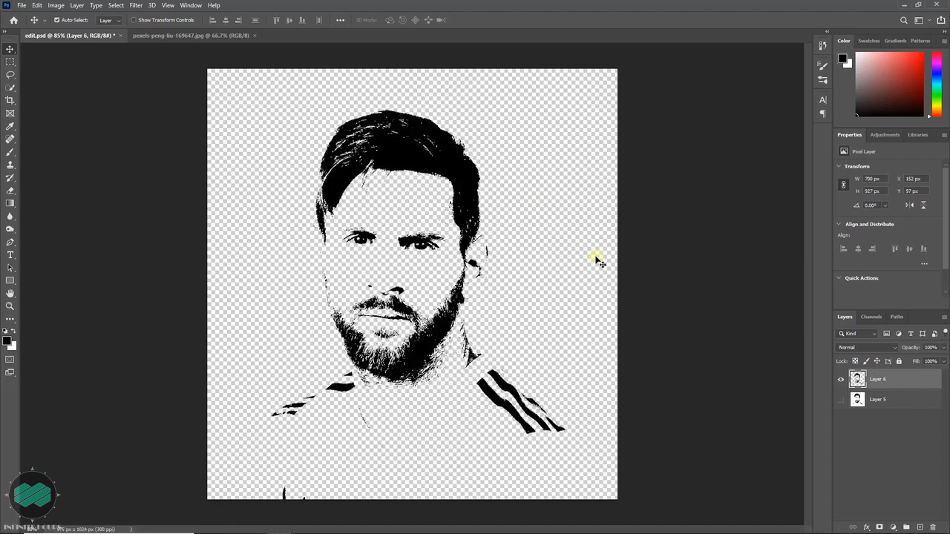
click(841, 379)
click(841, 380)
Erase the stray black specks below the chin on Layer 6
key(e)
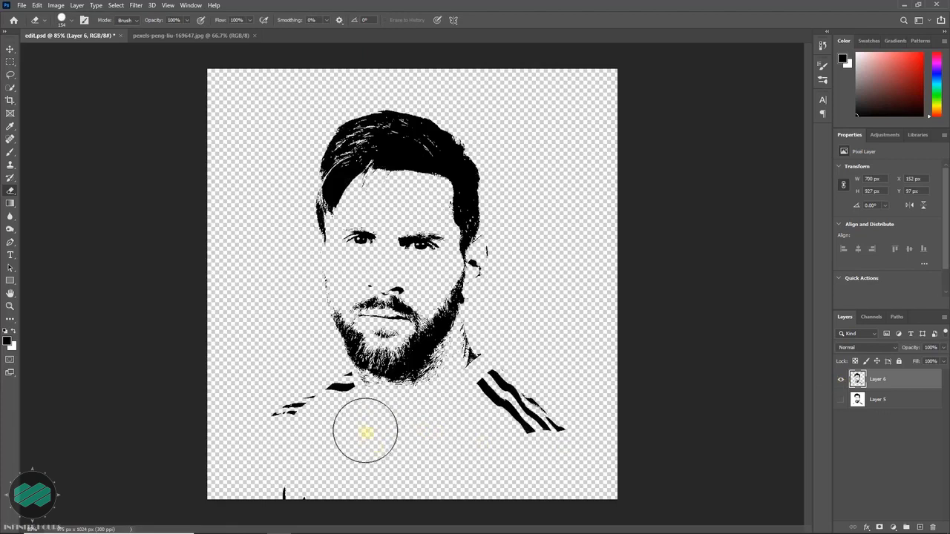
mouse_move(364, 431)
mouse_down()
mouse_move(294, 481)
mouse_move(430, 445)
mouse_move(427, 458)
mouse_up()
key(v)
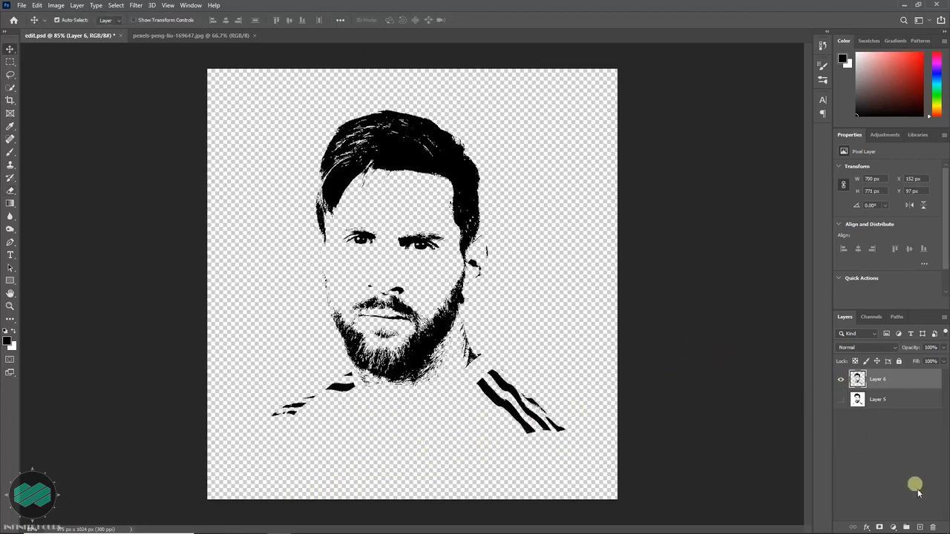
Add Layer 7 and pick a purple-to-pink preset for the Gradient tool
click(920, 527)
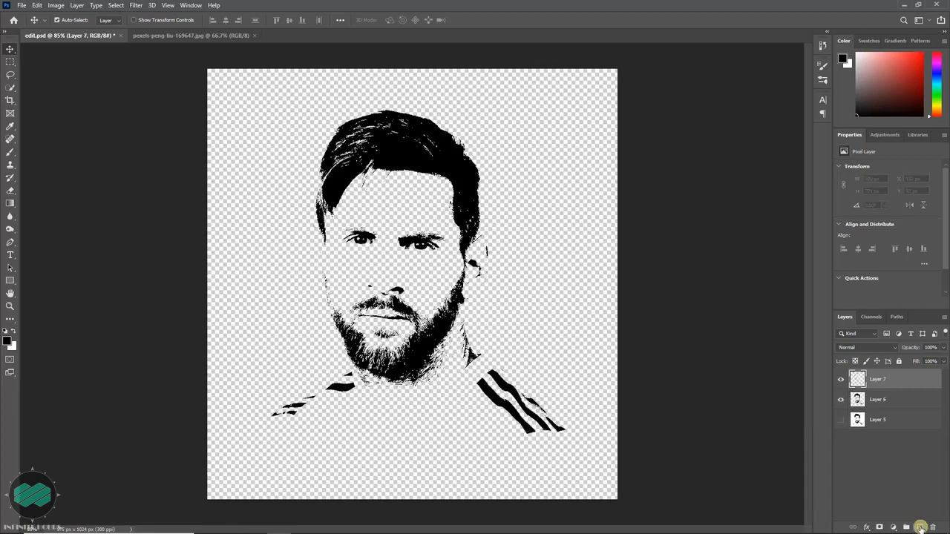
click(10, 204)
drag(10, 204, 66, 205)
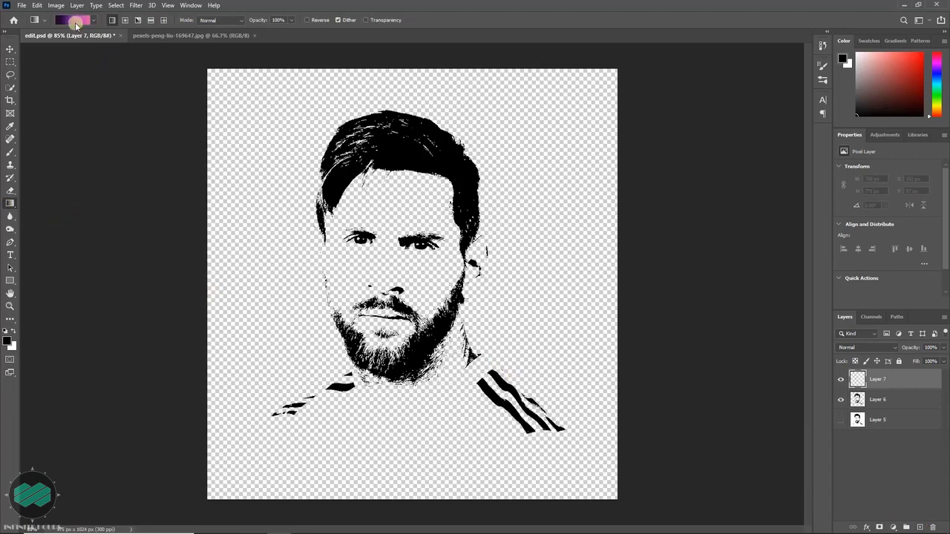
click(76, 24)
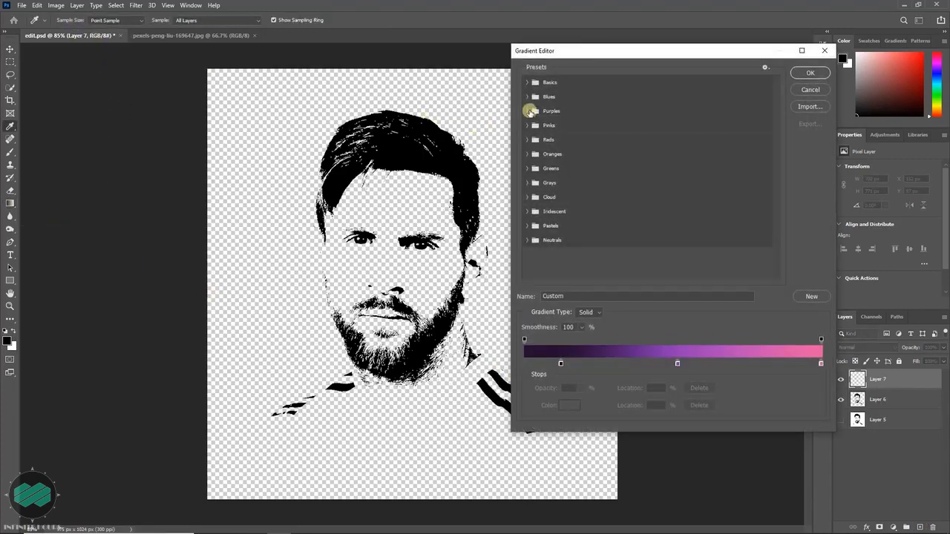
click(529, 111)
click(529, 111)
click(527, 125)
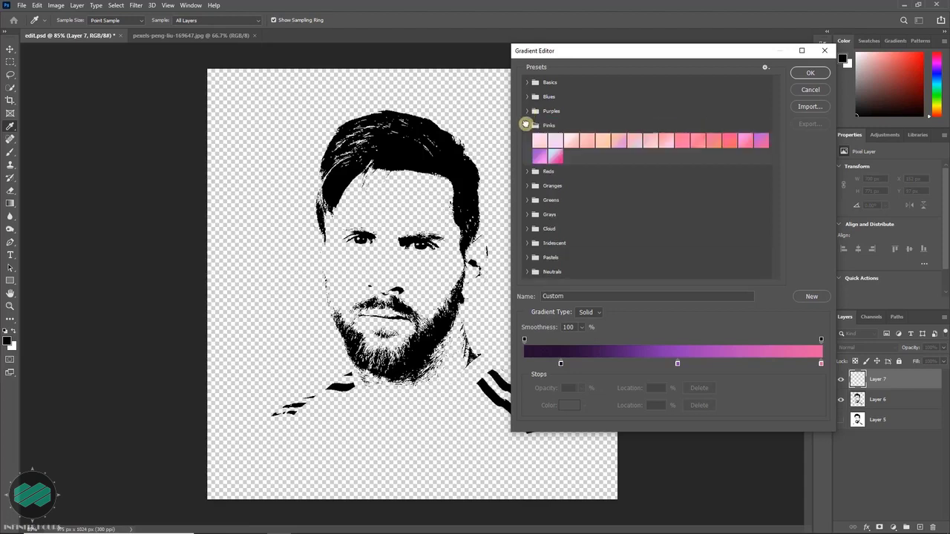
click(526, 124)
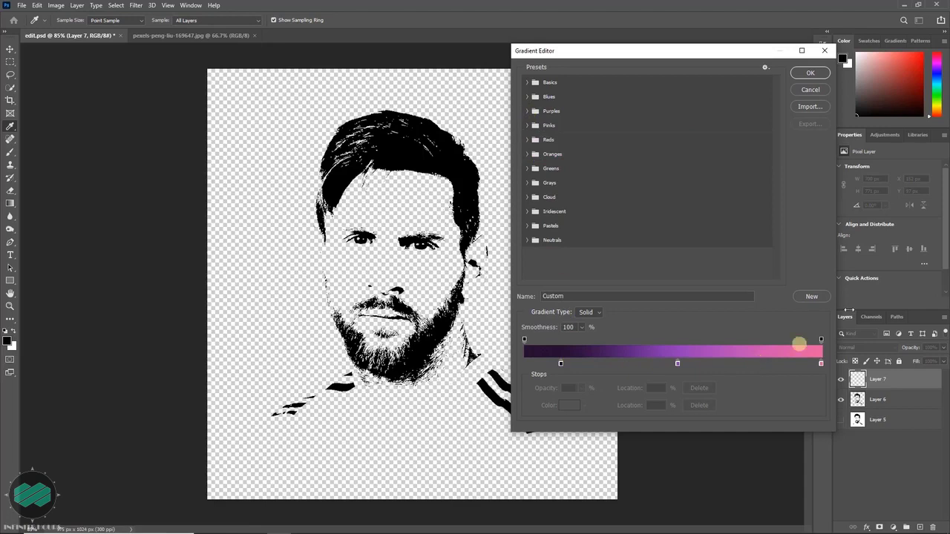
click(811, 75)
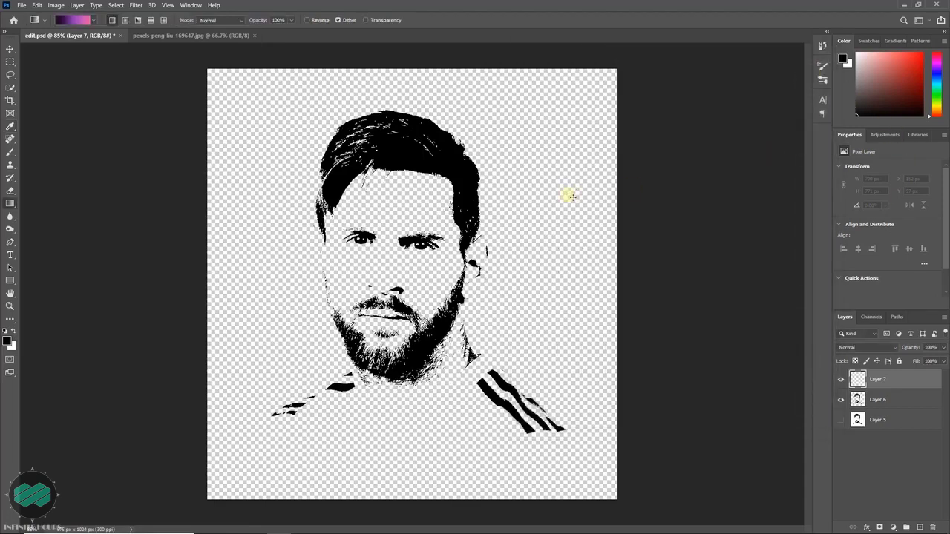
Fill Layer 7 with a diagonal purple-to-pink gradient and clip it to the portrait
drag(303, 113, 451, 443)
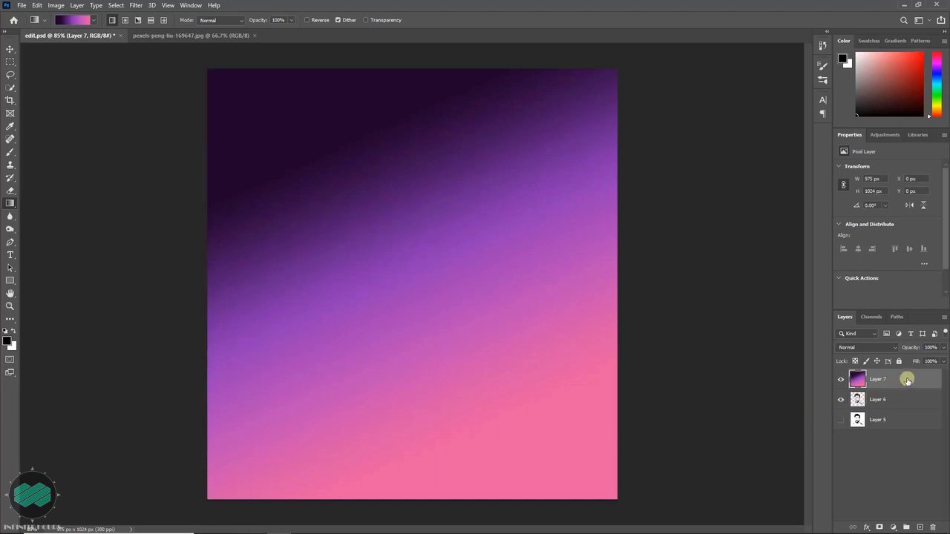
right_click(907, 381)
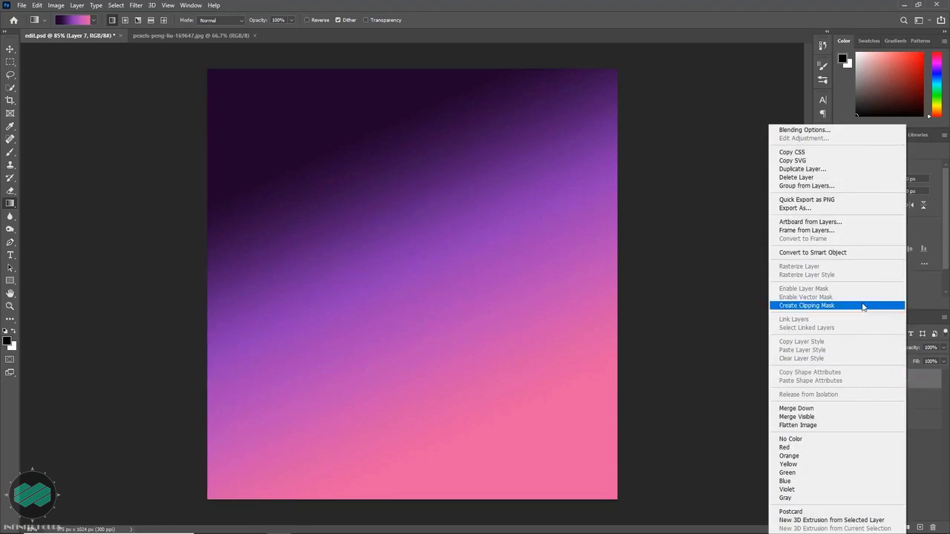
click(863, 307)
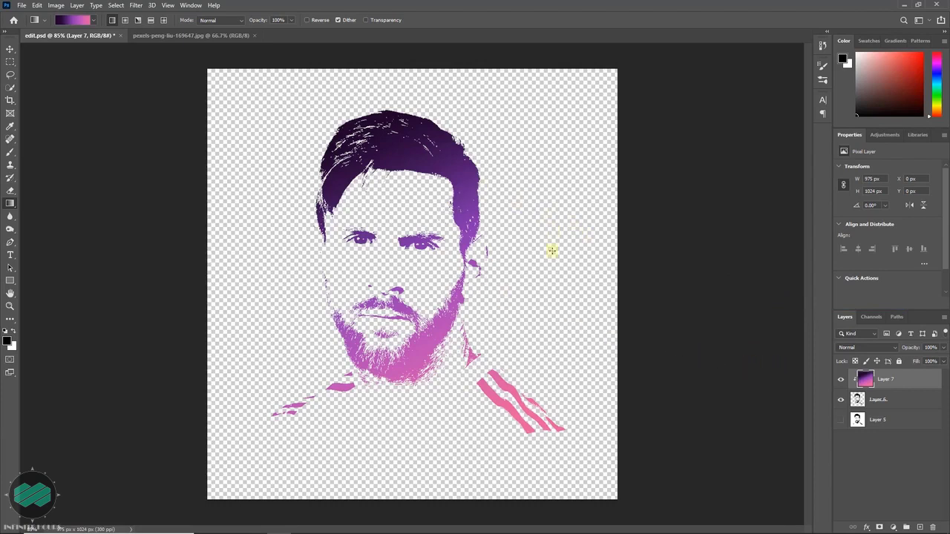
Add Layer 8 beneath Layer 6 and fill it with solid white
click(920, 527)
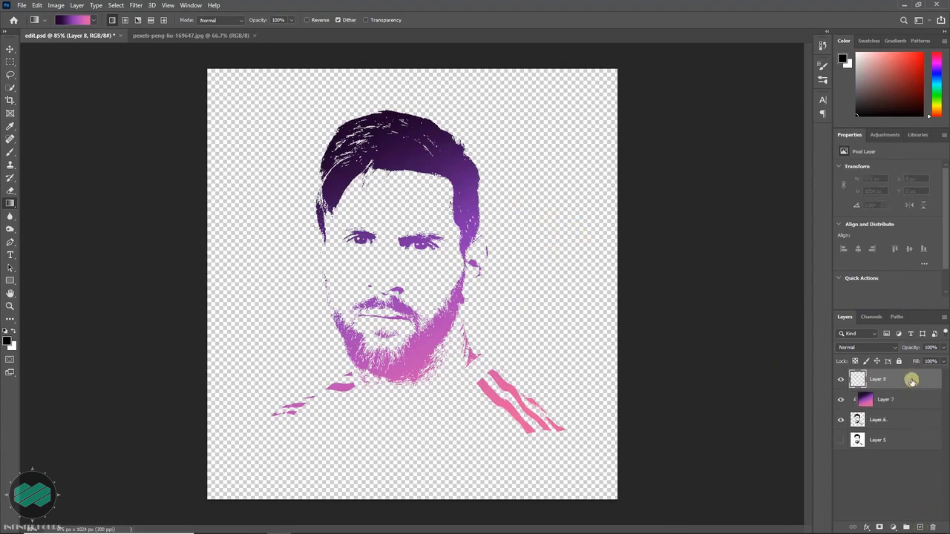
drag(911, 380, 910, 428)
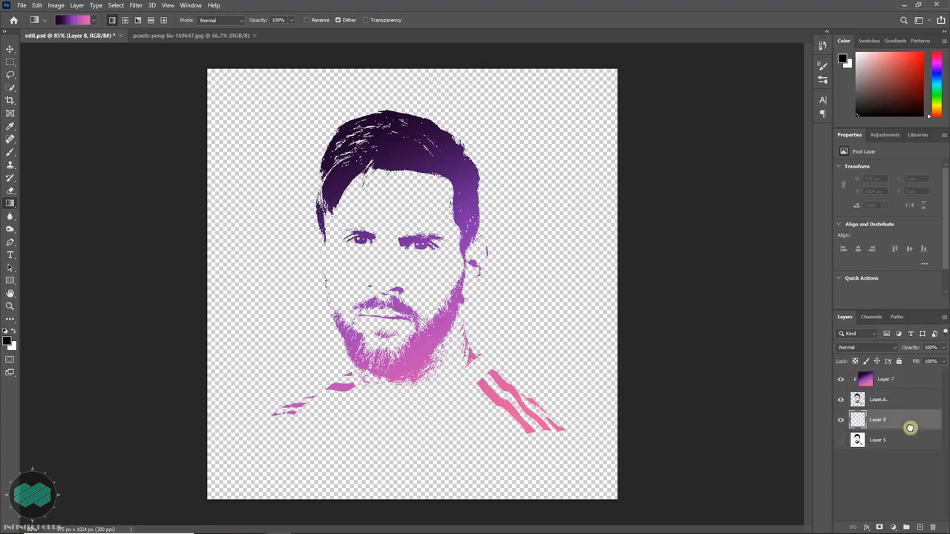
click(14, 331)
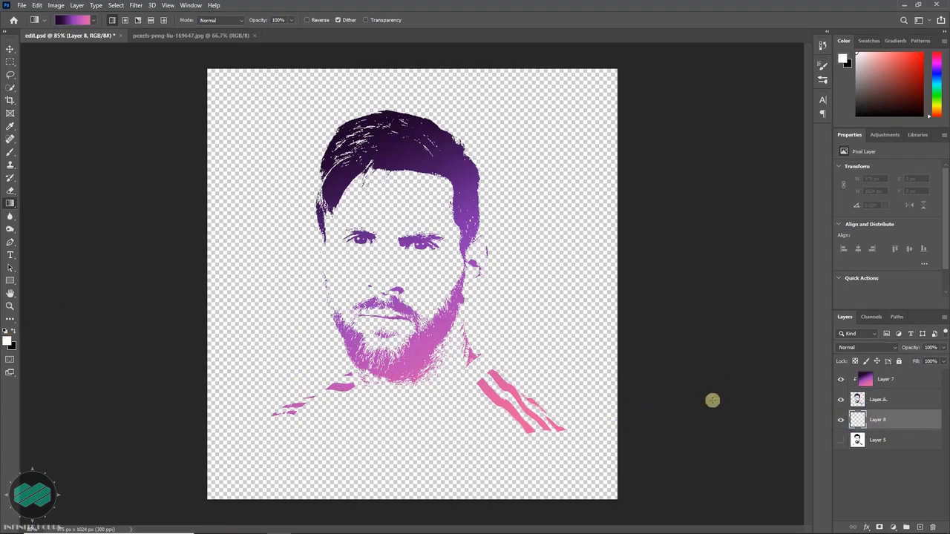
key(alt+BackSpace)
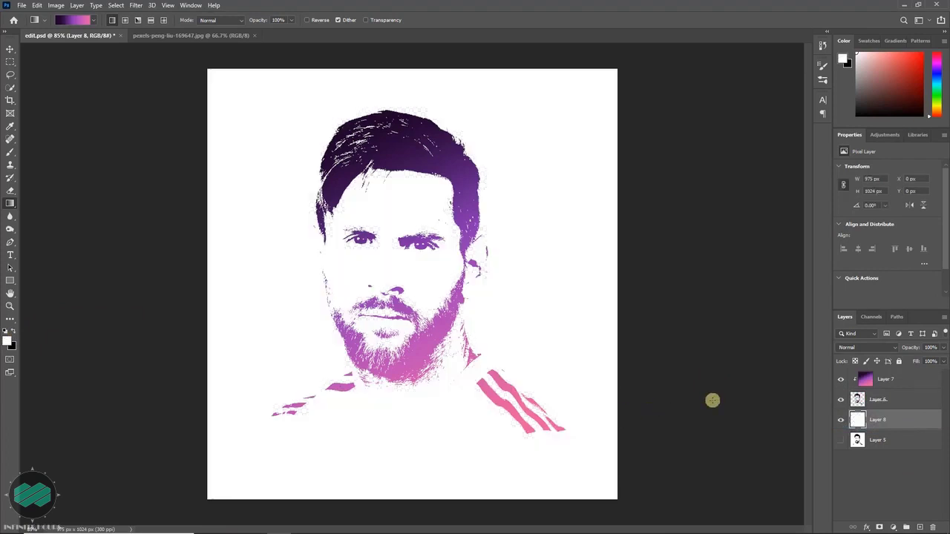
Give Layer 8 a radial white-to-gray Gradient Overlay at 111% scale
double_click(913, 422)
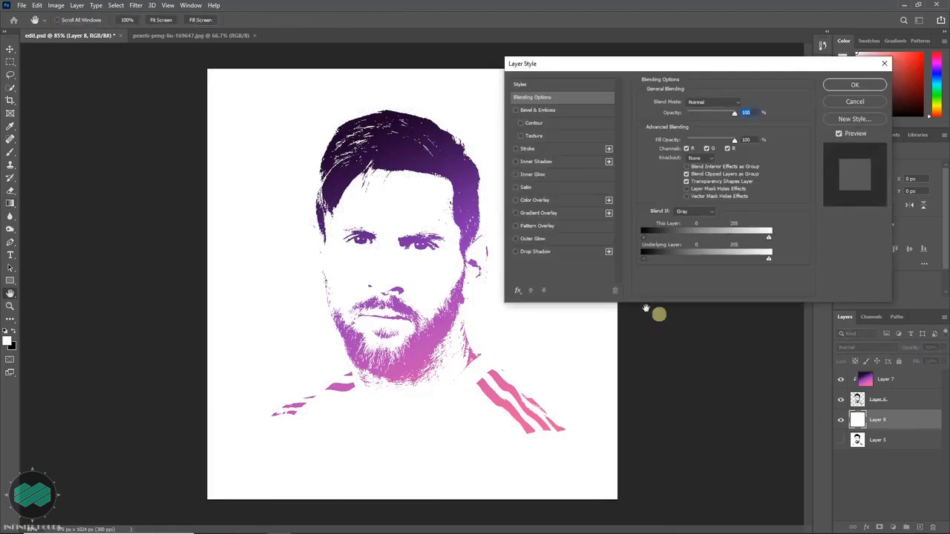
click(571, 214)
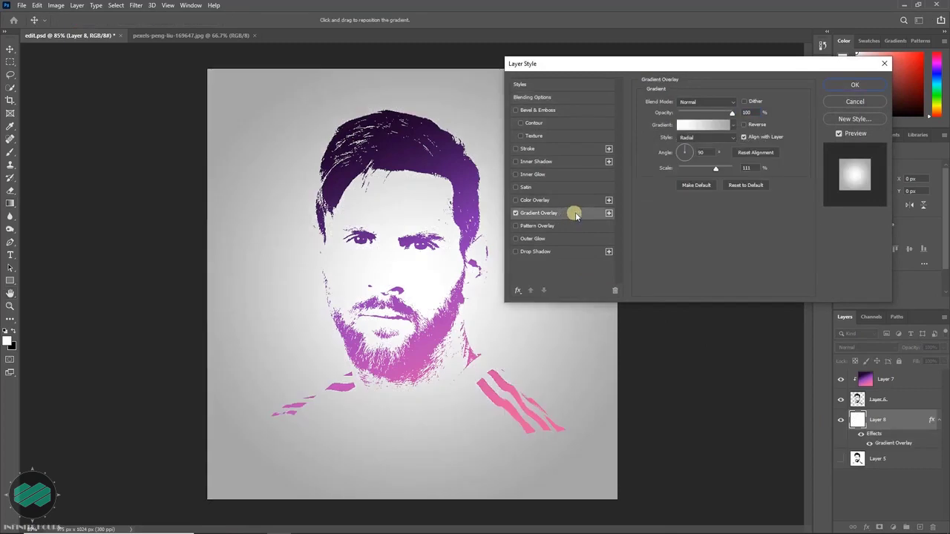
click(716, 128)
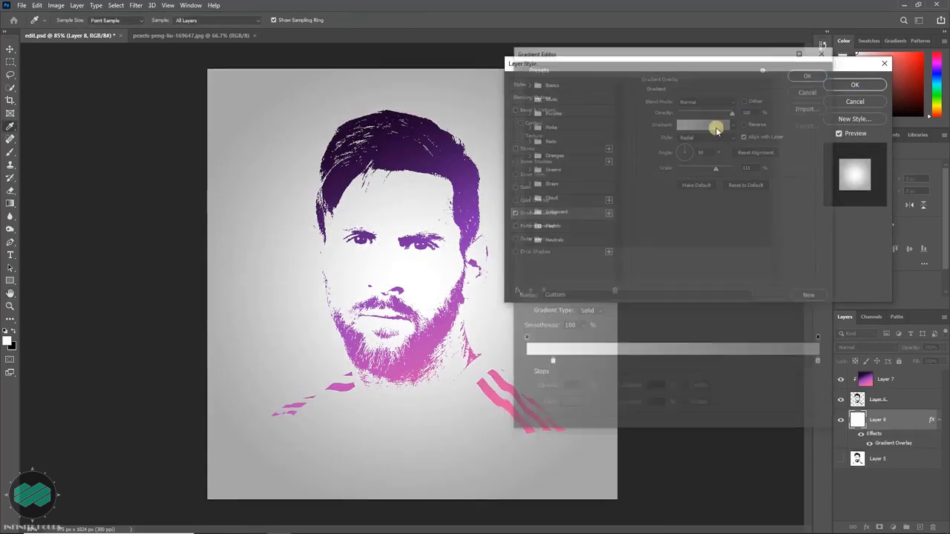
click(525, 126)
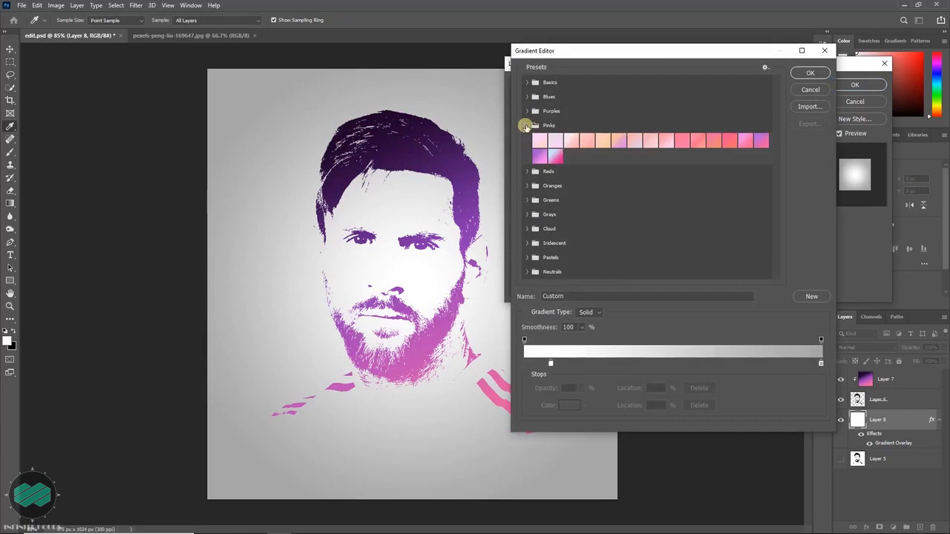
click(525, 126)
click(527, 140)
click(527, 140)
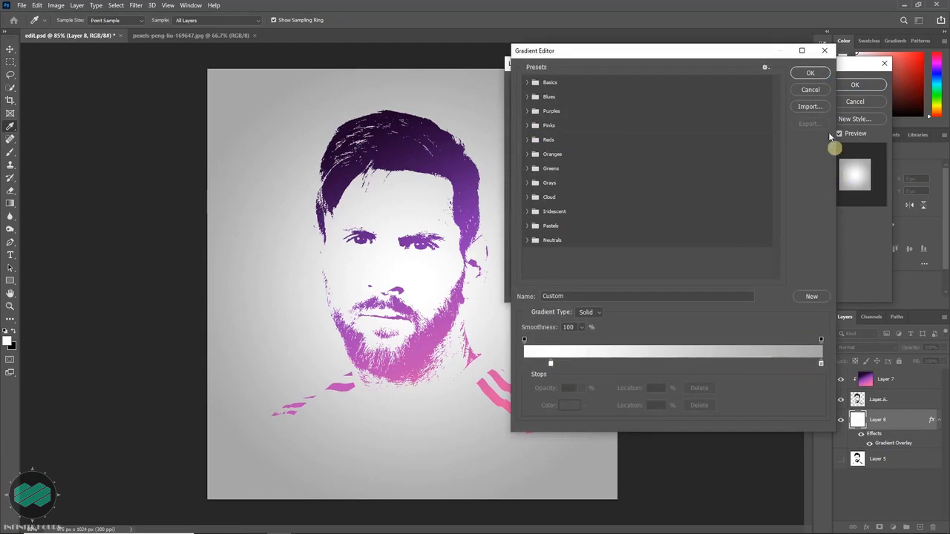
click(811, 75)
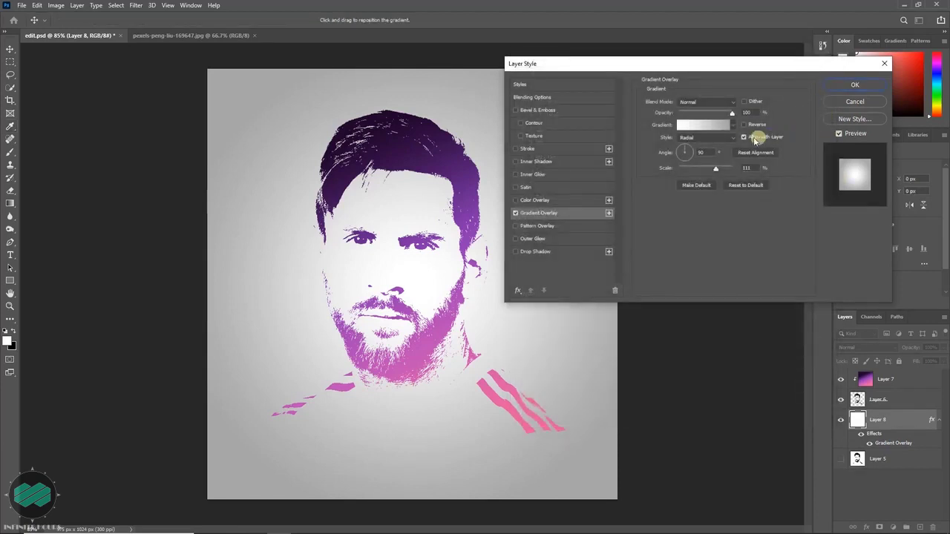
click(734, 139)
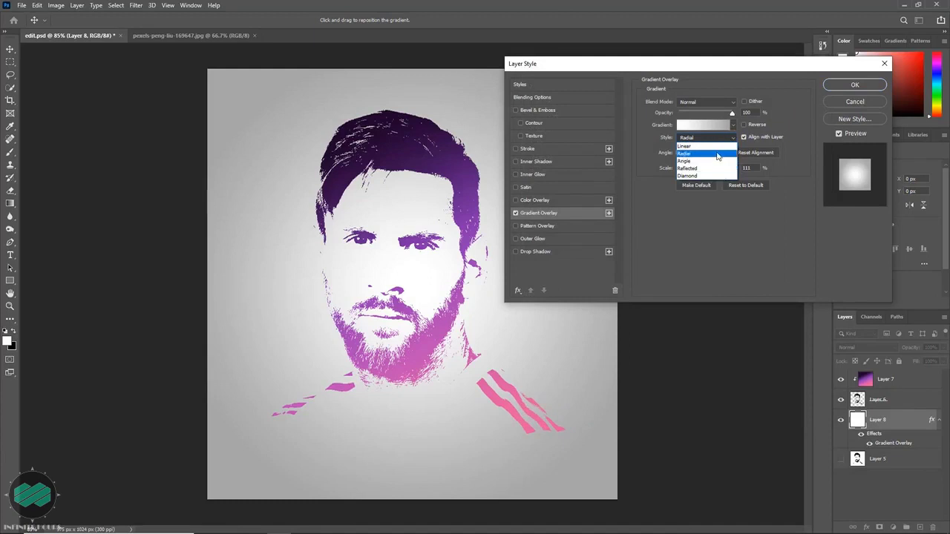
click(719, 154)
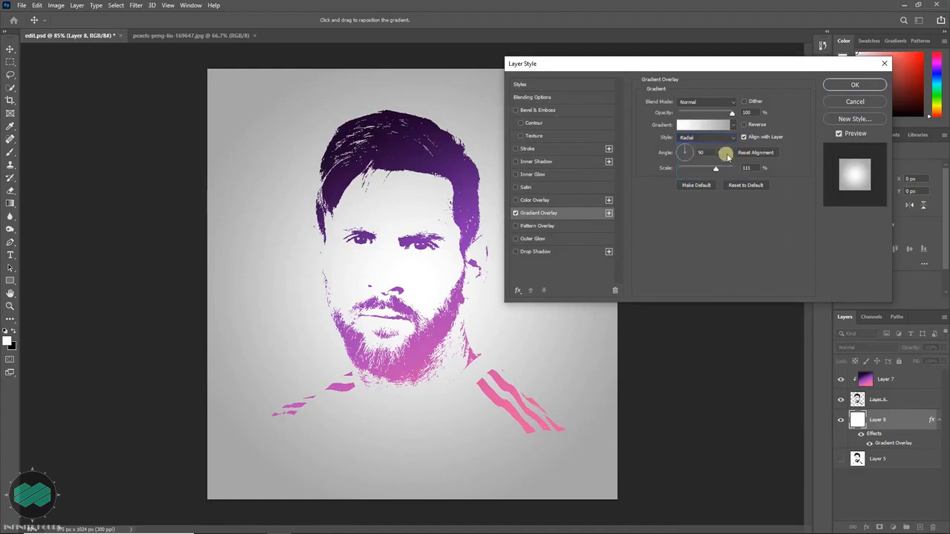
click(855, 86)
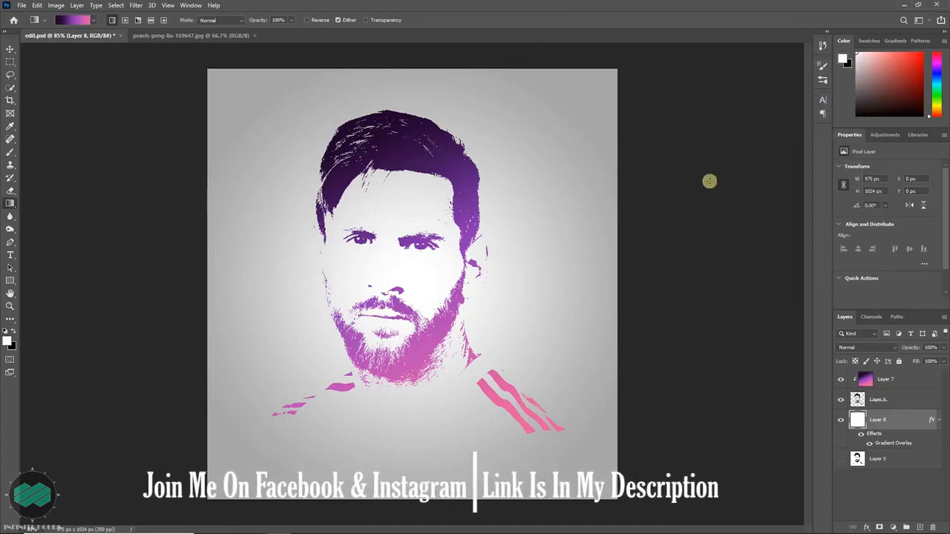
Type vertical text 'MESSI' to the left of the portrait's face
key(t)
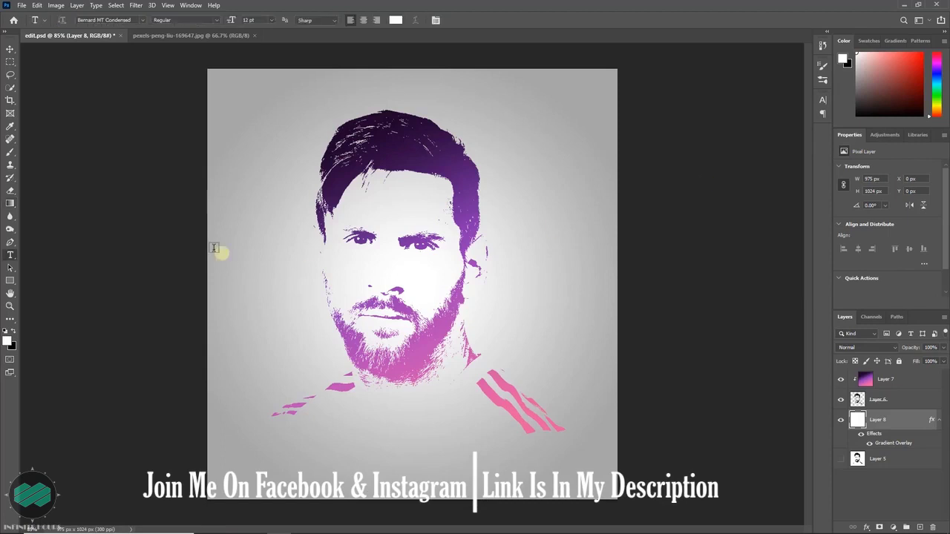
right_click(10, 256)
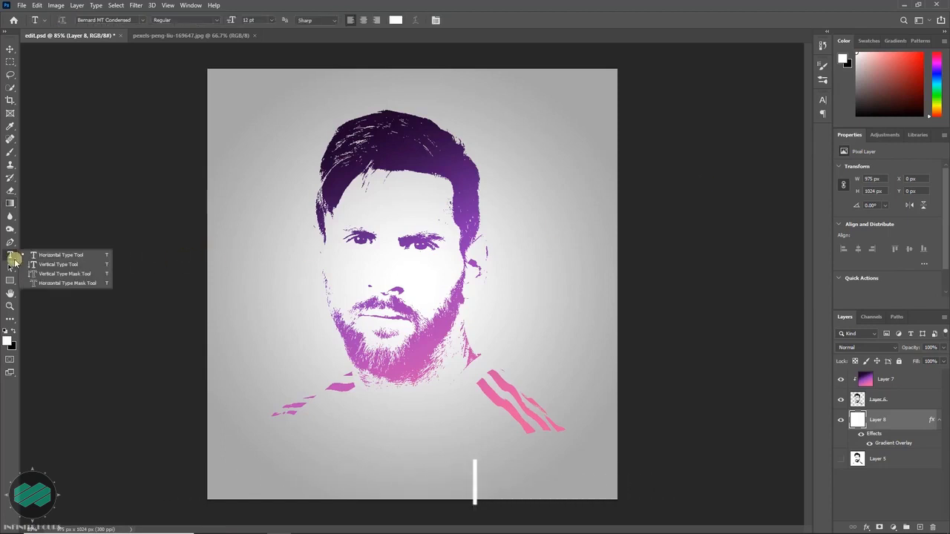
click(93, 266)
click(279, 197)
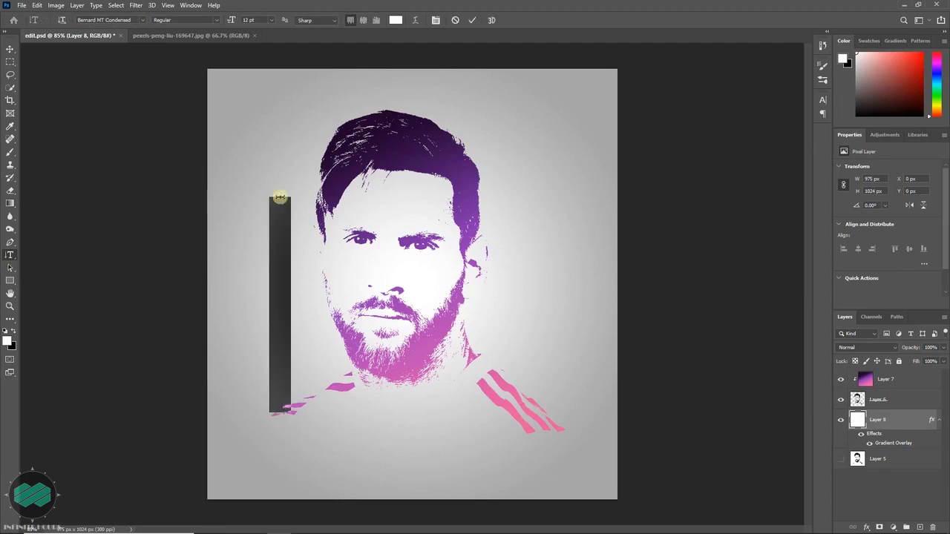
text(MESSI)
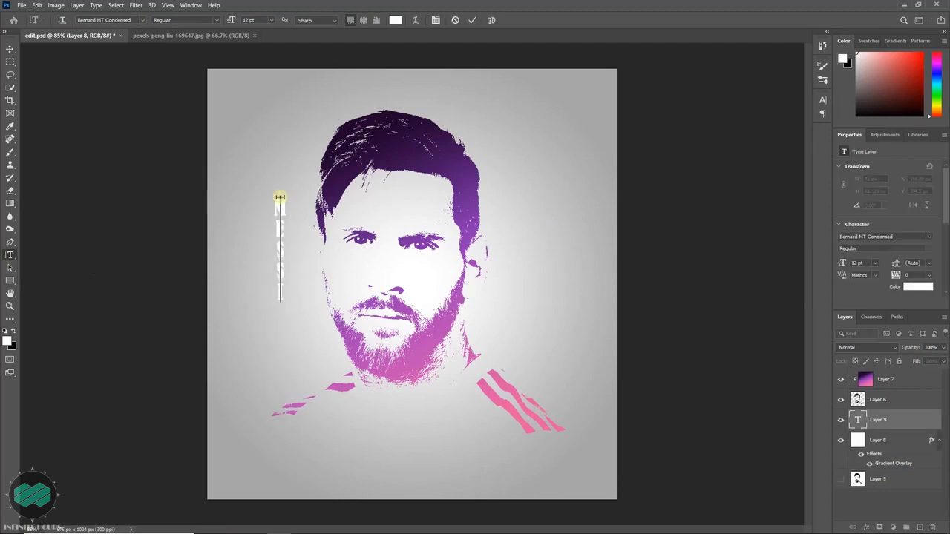
key(ctrl+Return)
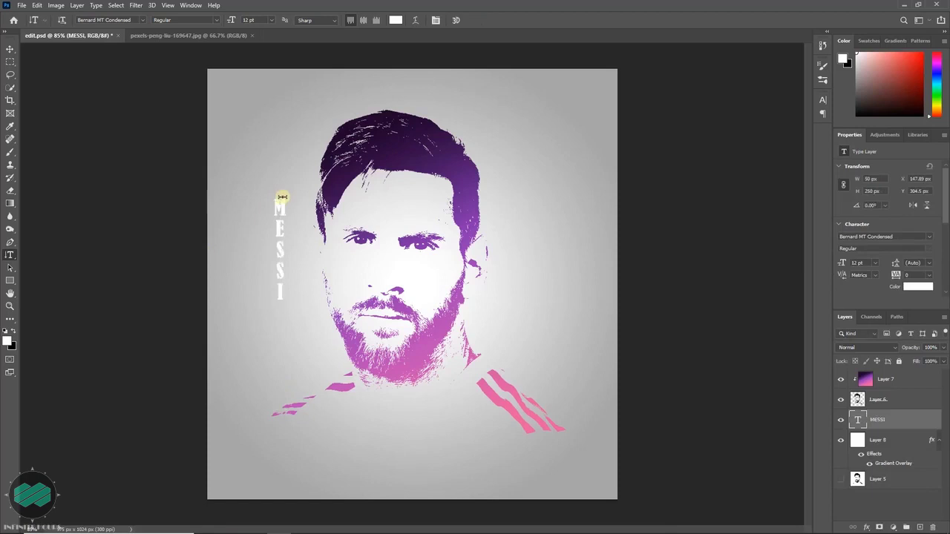
Recolour the MESSI text black, #000000
click(395, 20)
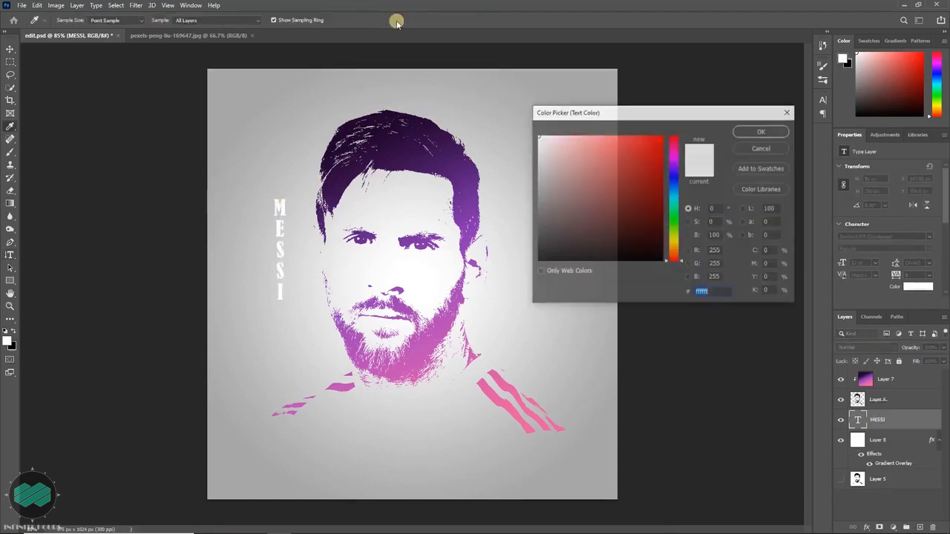
drag(600, 195, 539, 277)
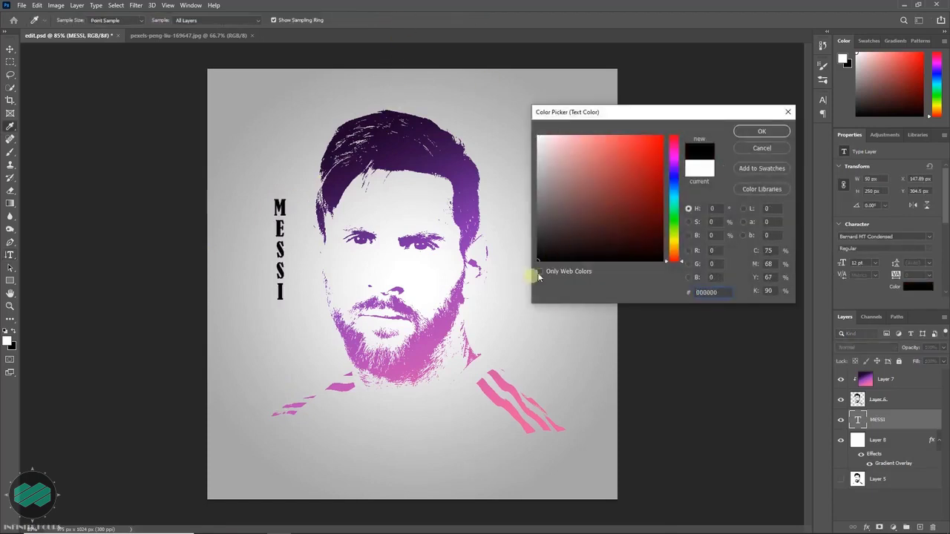
click(760, 133)
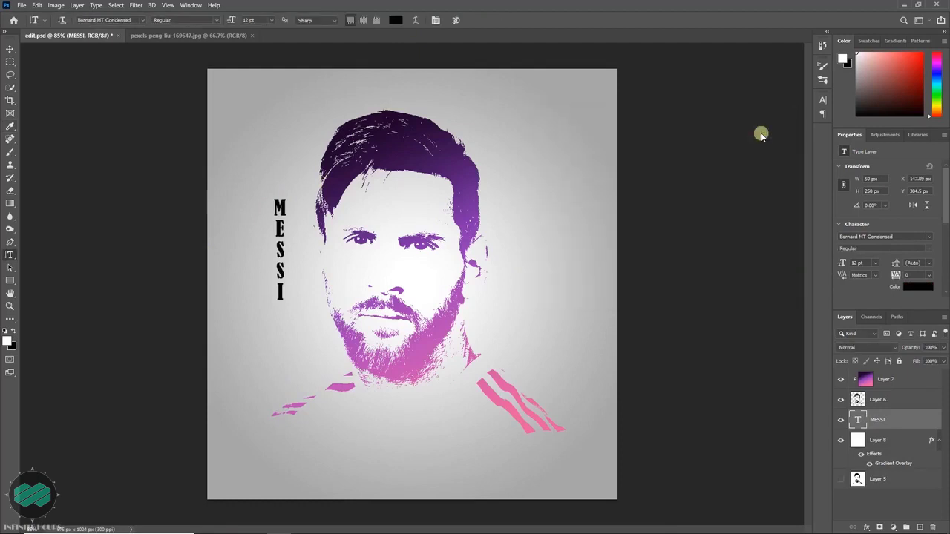
Scale the MESSI text to about 240% (28.87 pt), spanning hairline to collar
key(ctrl+t)
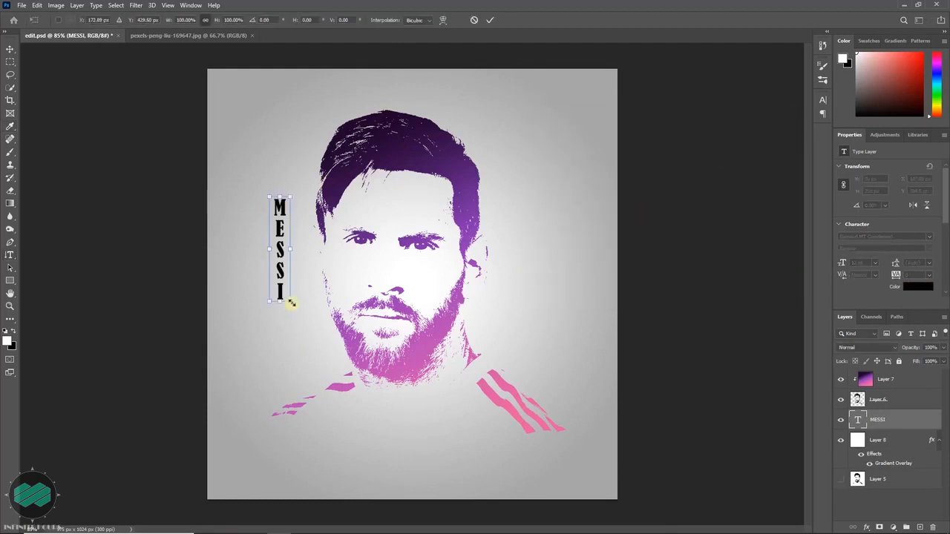
drag(292, 303, 359, 360)
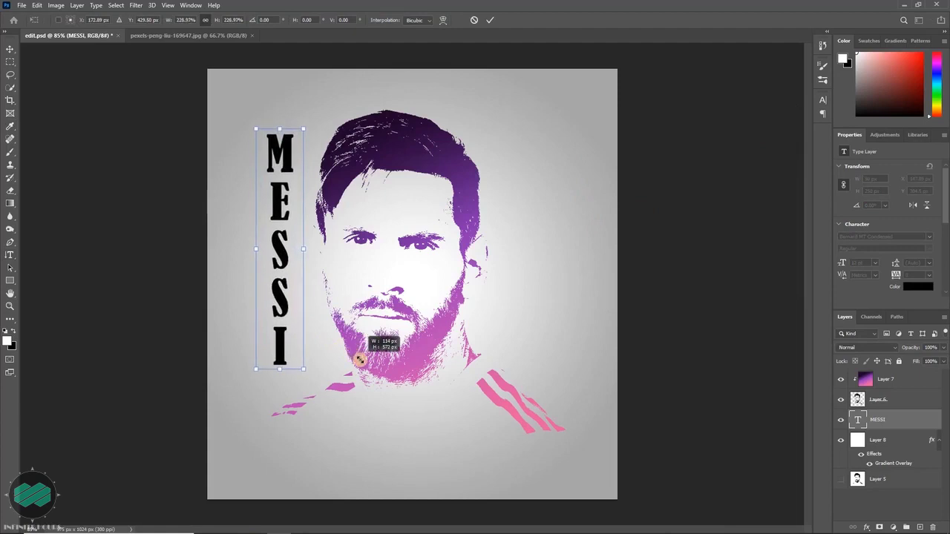
drag(280, 297, 286, 303)
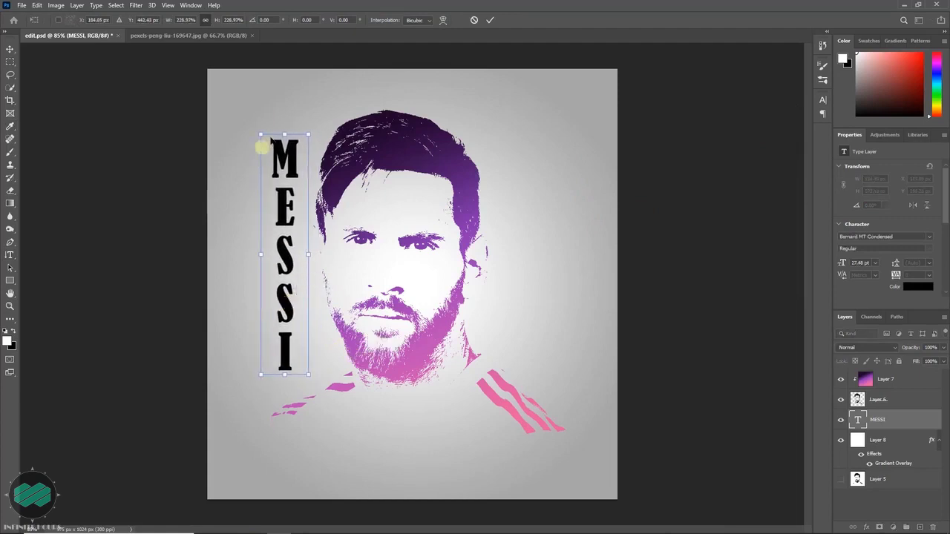
drag(262, 147, 250, 127)
drag(289, 250, 294, 256)
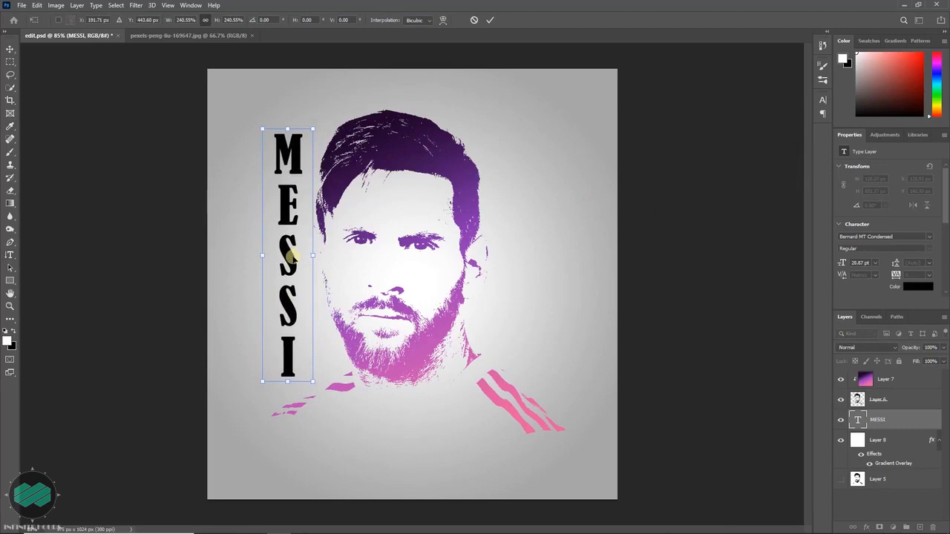
key(Return)
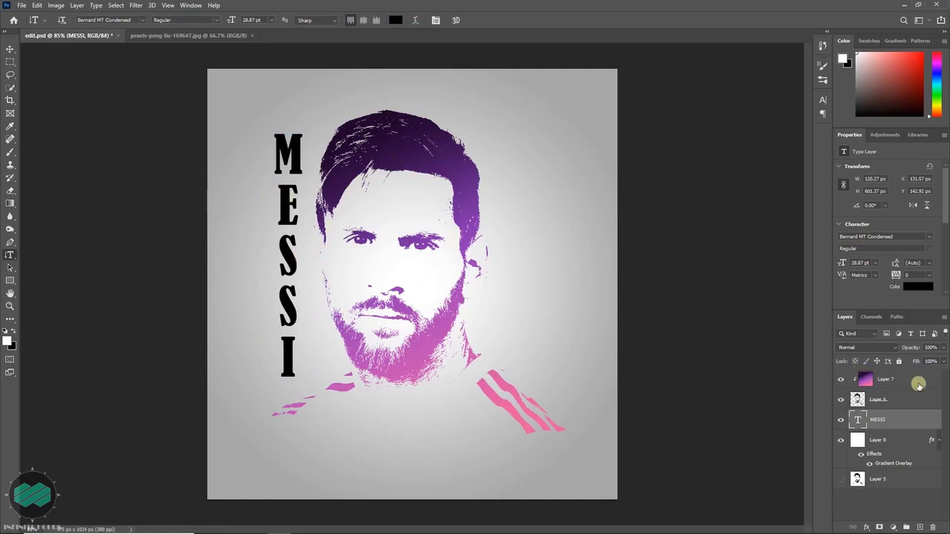
Duplicate gradient Layer 7, move the copy above MESSI, and clip it to the text
click(919, 384)
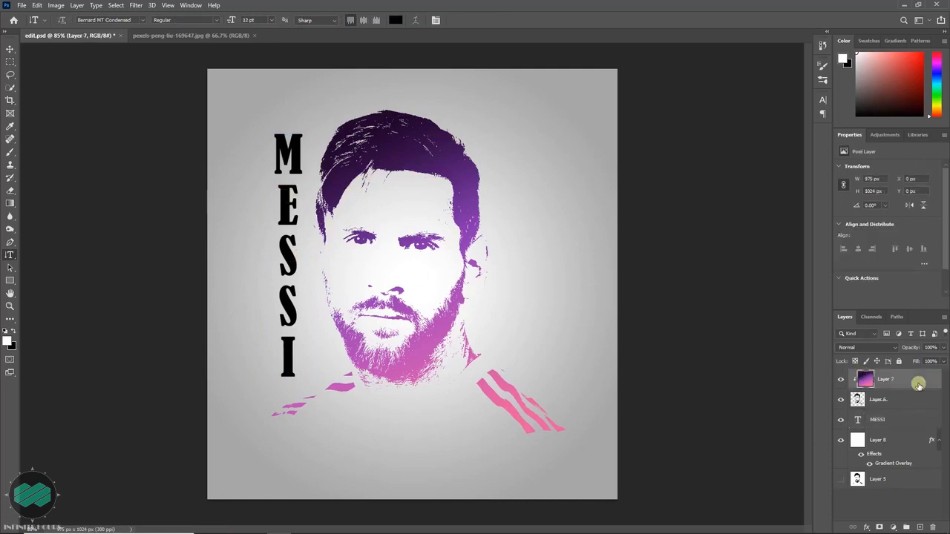
key(ctrl+j)
drag(919, 385, 910, 432)
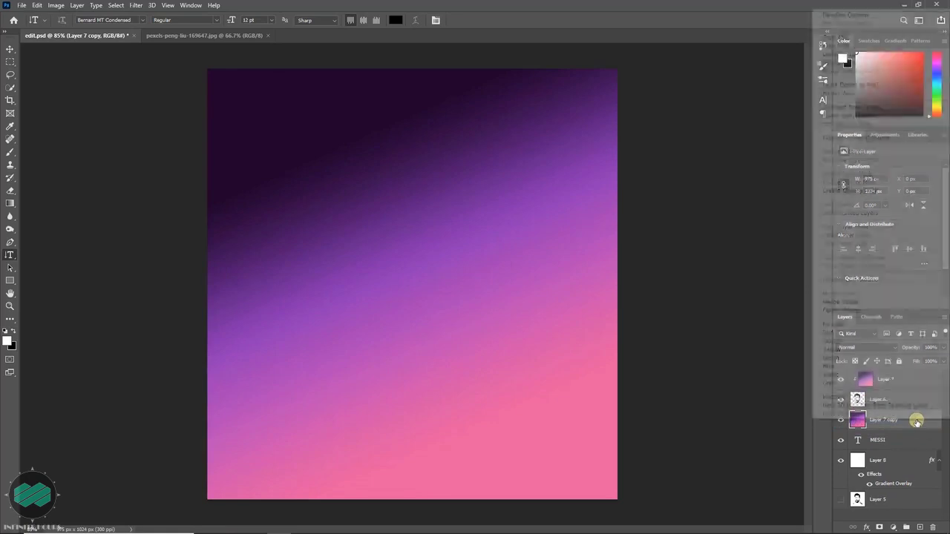
right_click(917, 422)
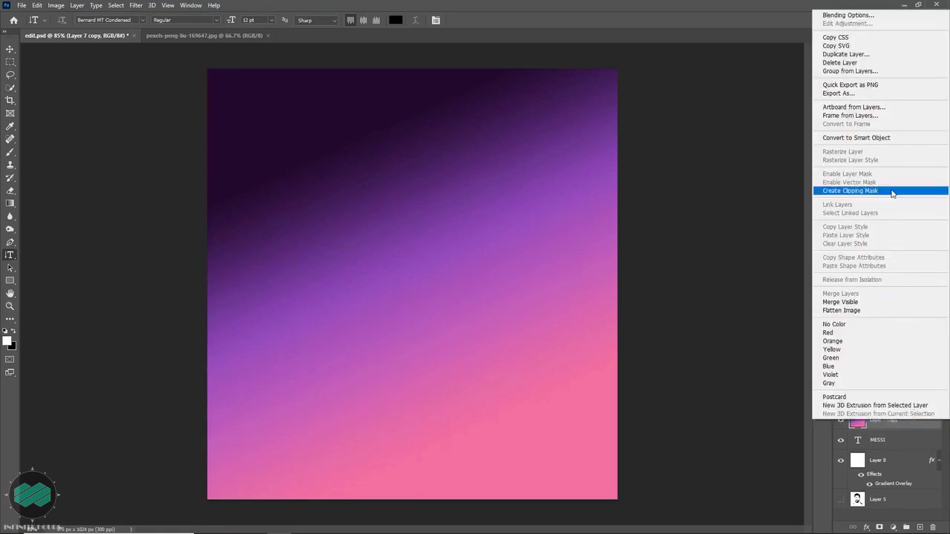
click(849, 191)
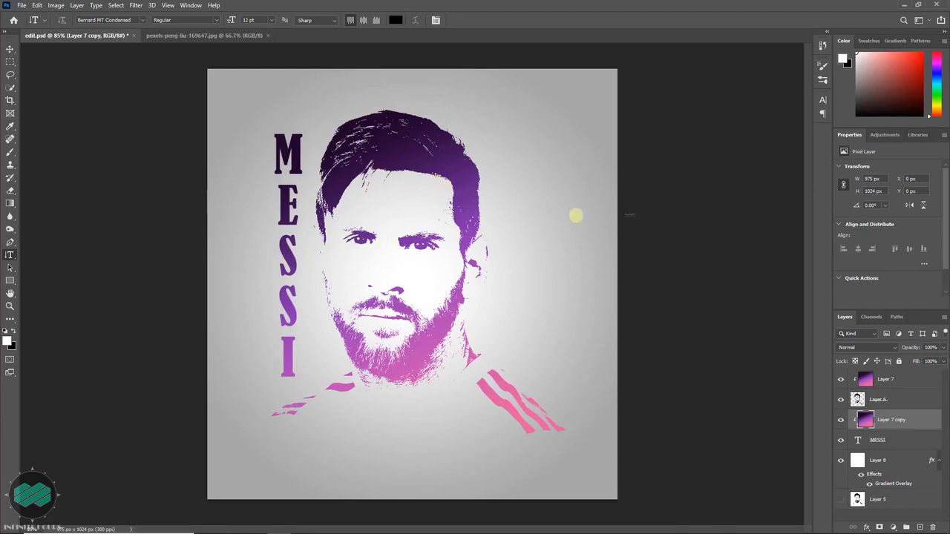
key(v)
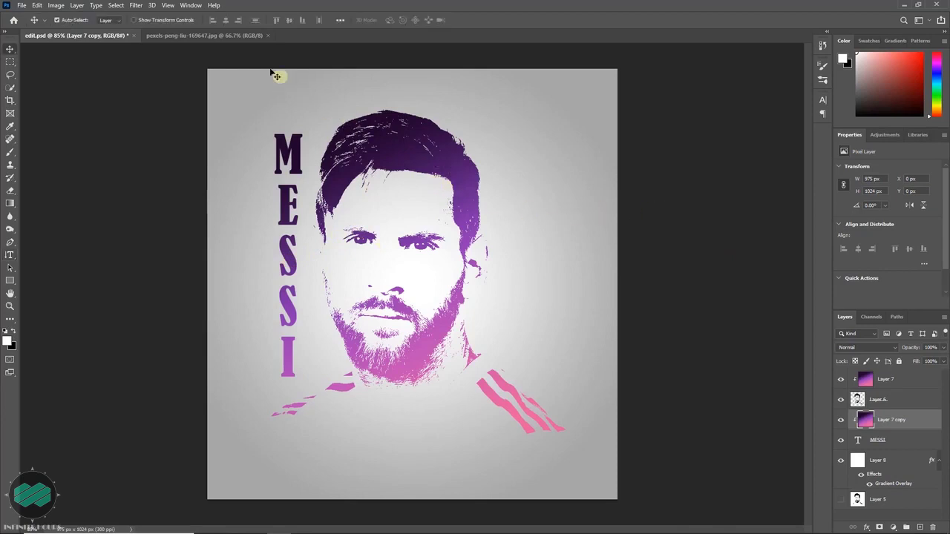
Bring the pexels-peng-liu city-night photo into edit.psd as Layer 9, directly above Layer 6
click(227, 35)
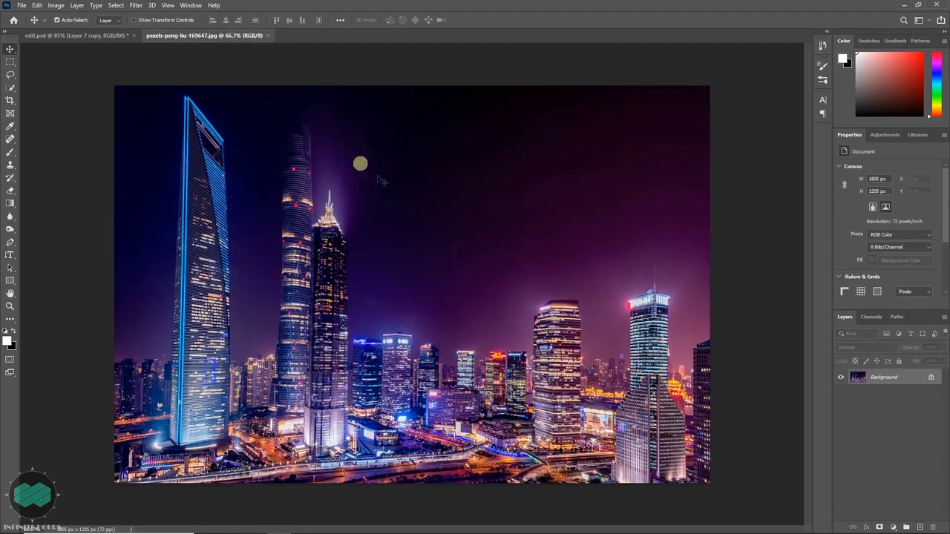
drag(912, 380, 439, 187)
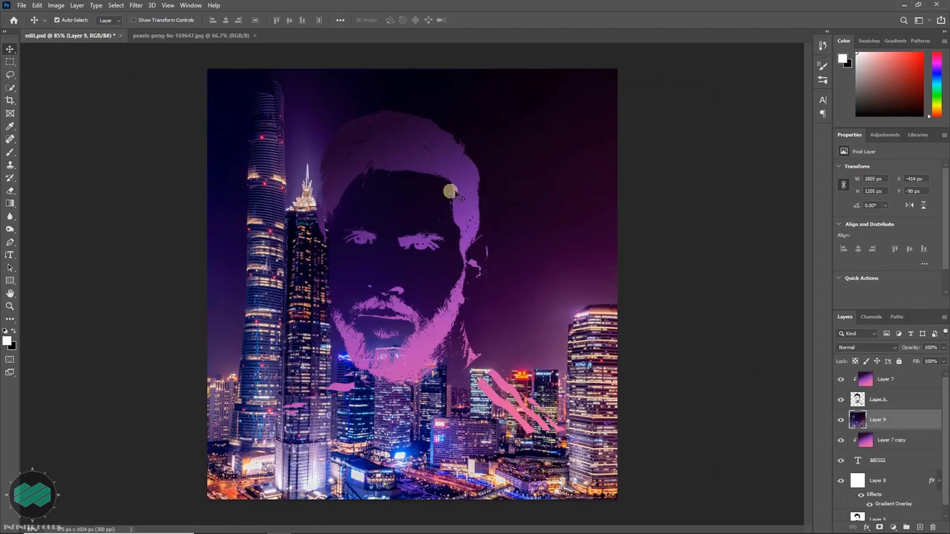
drag(910, 426, 914, 382)
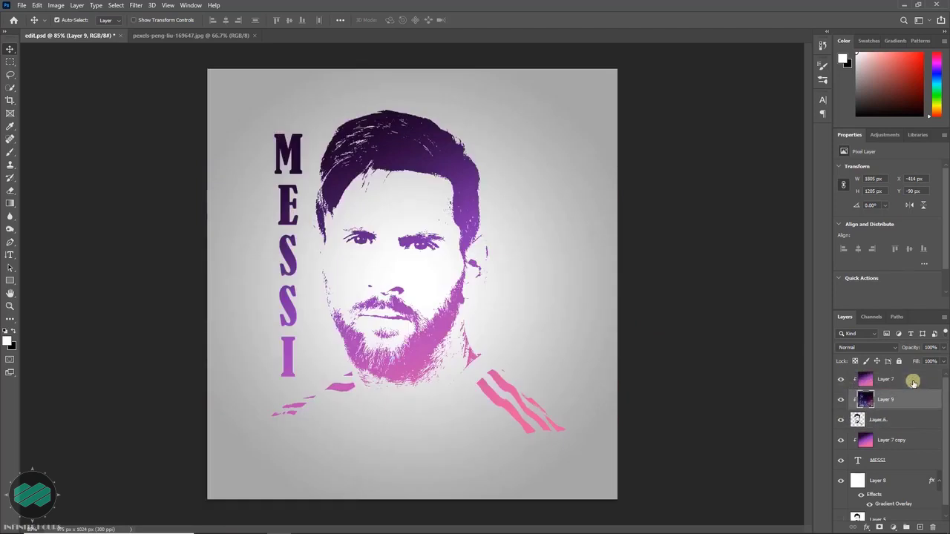
Hide gradient Layer 7, then scale city photo Layer 9 to 69% and shift it right
click(913, 382)
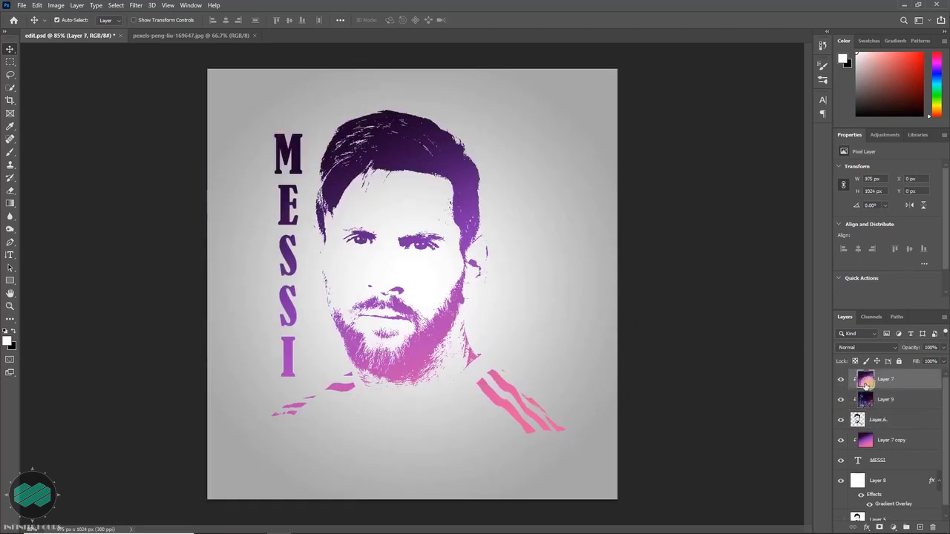
click(841, 380)
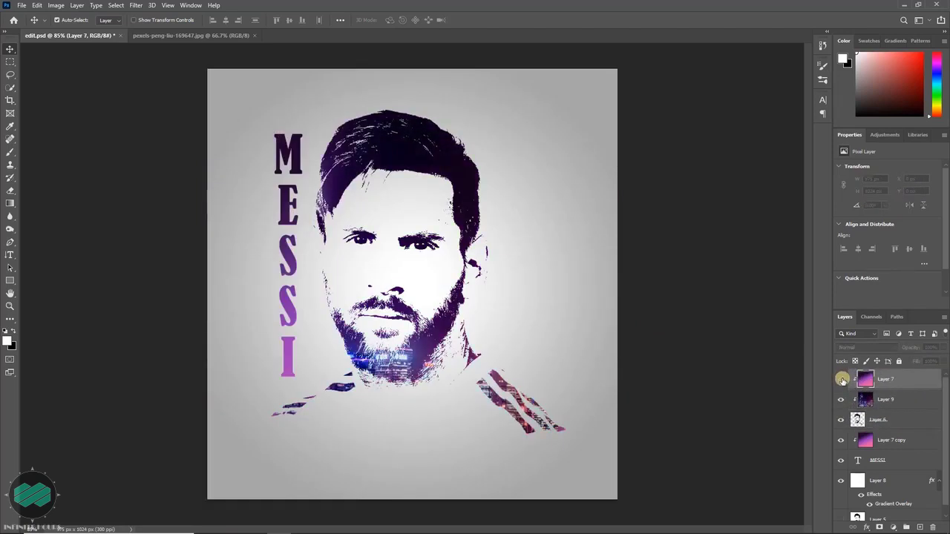
click(906, 401)
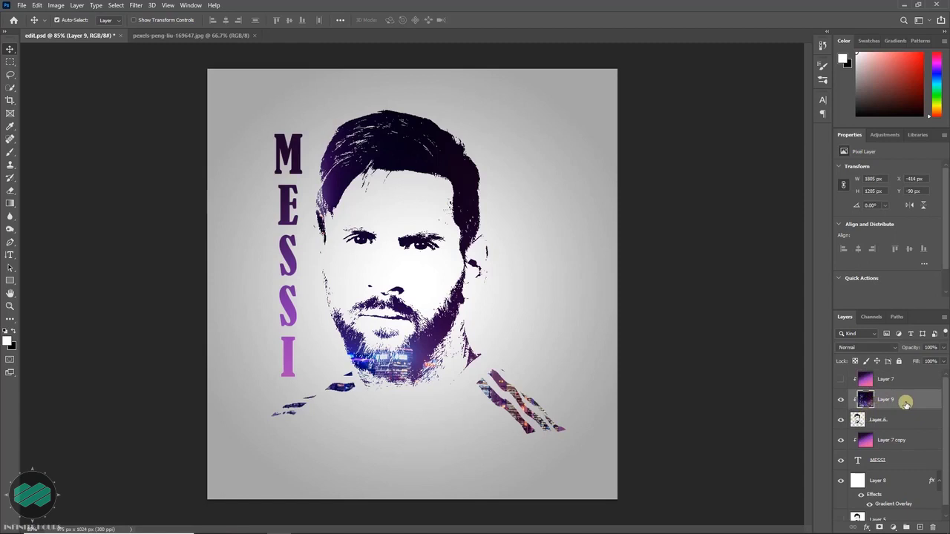
key(ctrl+t)
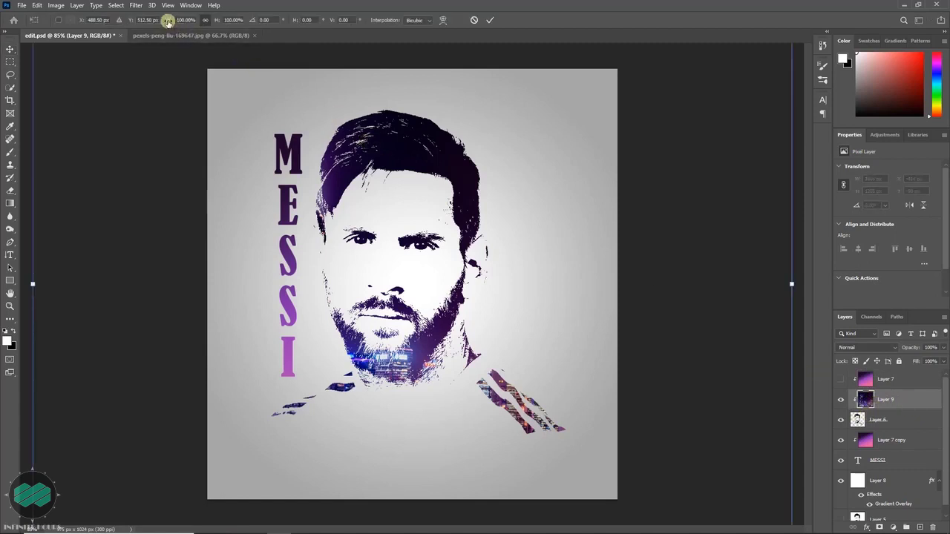
drag(150, 25, 149, 22)
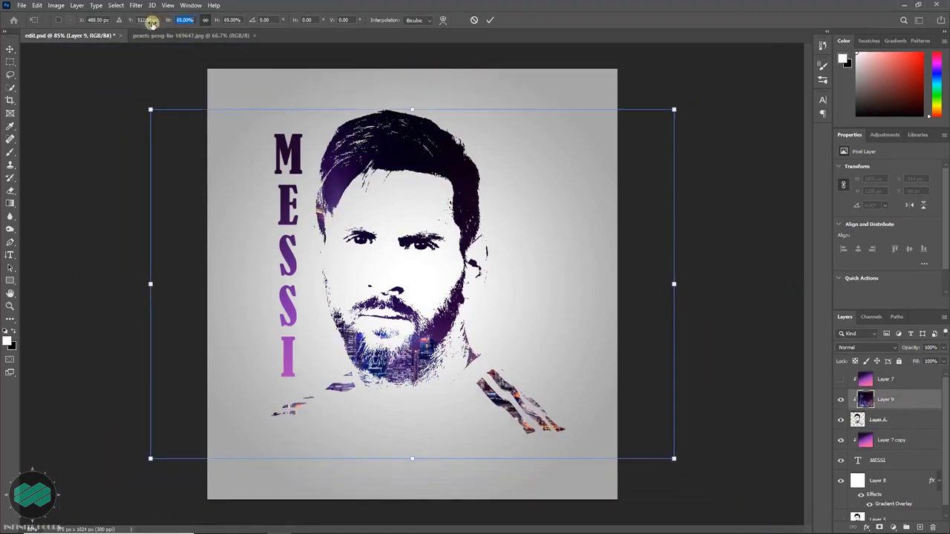
drag(431, 187, 540, 183)
key(Return)
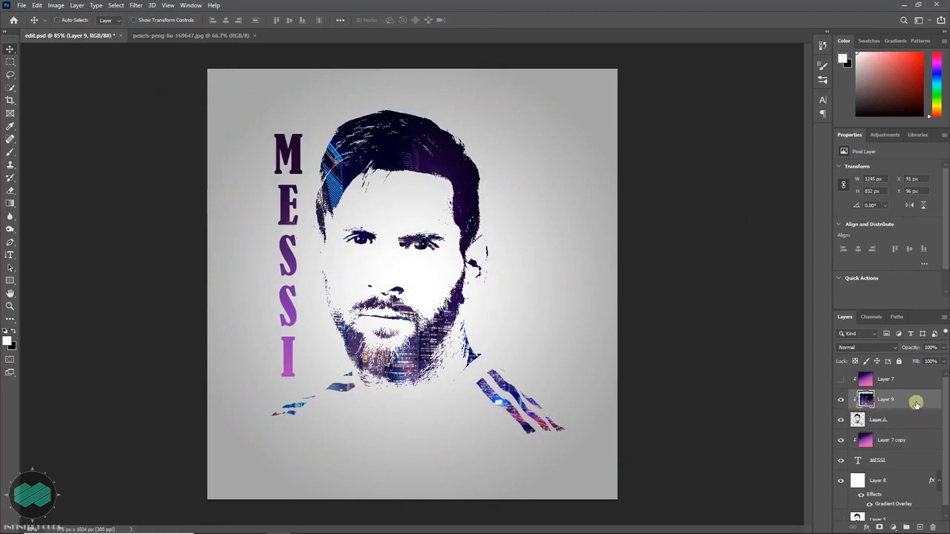
Duplicate the city photo, clip Layer 9 copy above MESSI, and hide Layer 7 copy
key(ctrl+j)
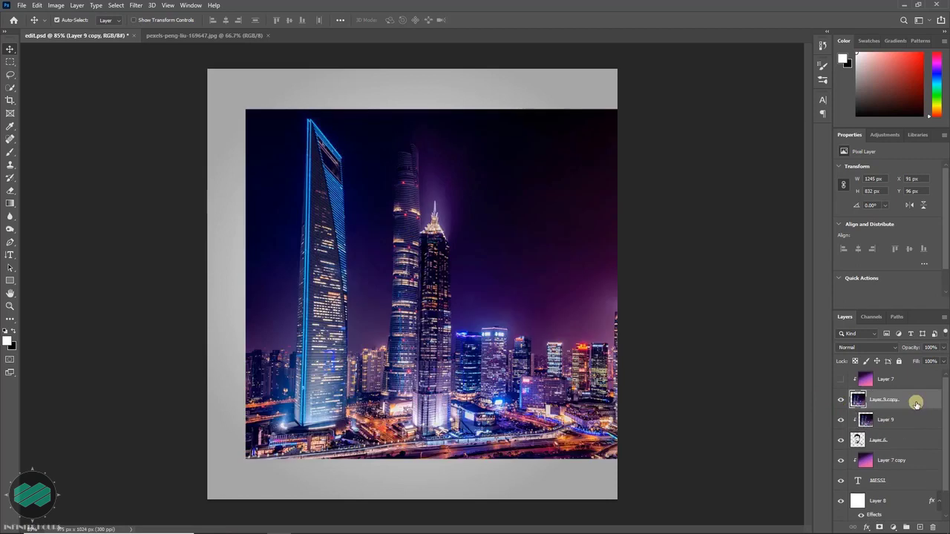
drag(916, 401, 912, 463)
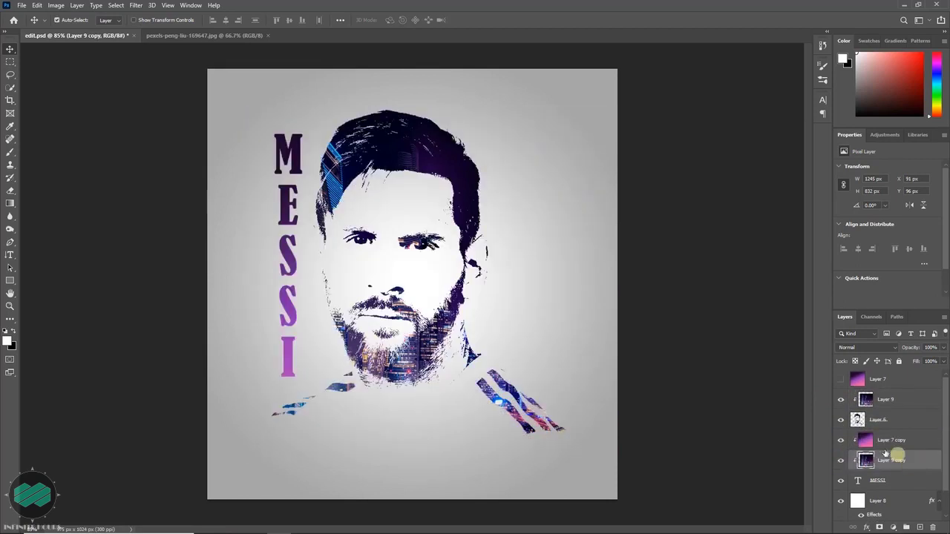
click(842, 442)
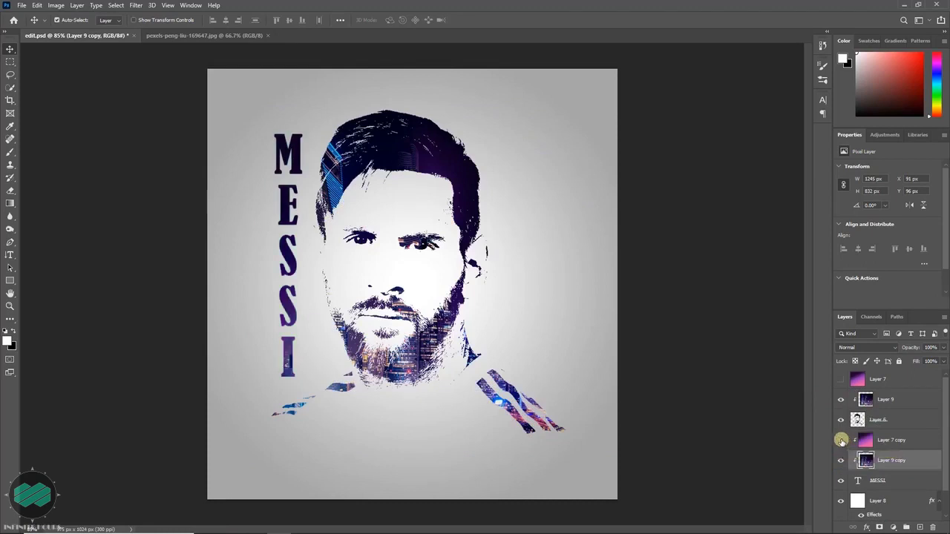